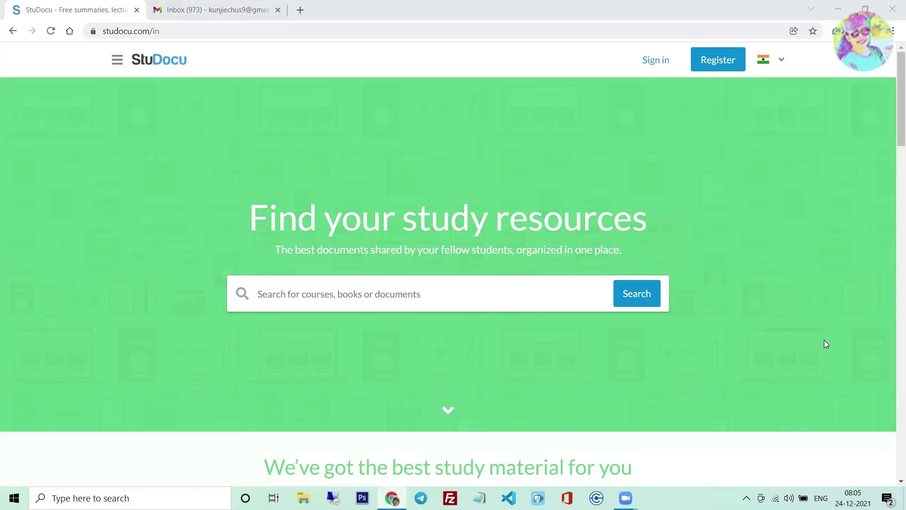
# Step: Look through the StuDocu home page's sections on popular universities, usage statistics and study benefits
pyautogui.scroll(-1, 826, 344)
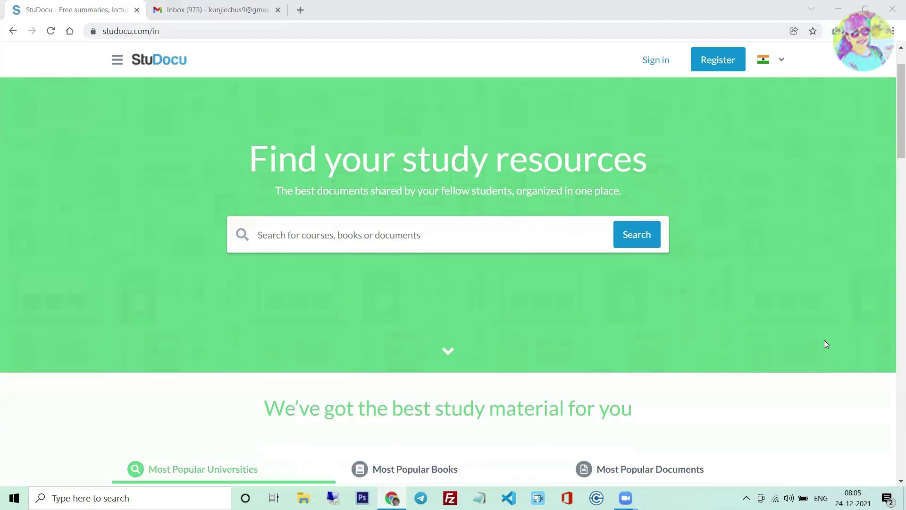
pyautogui.scroll(-5, 825, 344)
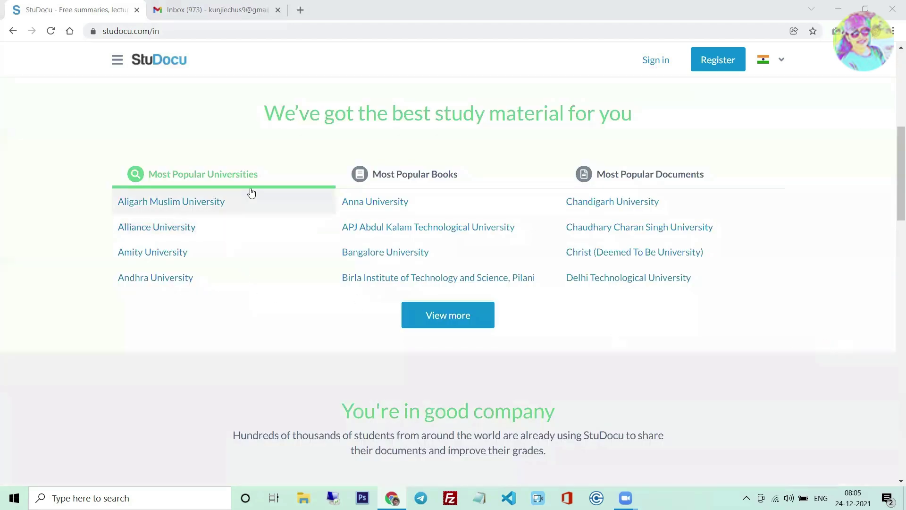
pyautogui.scroll(-4, 798, 286)
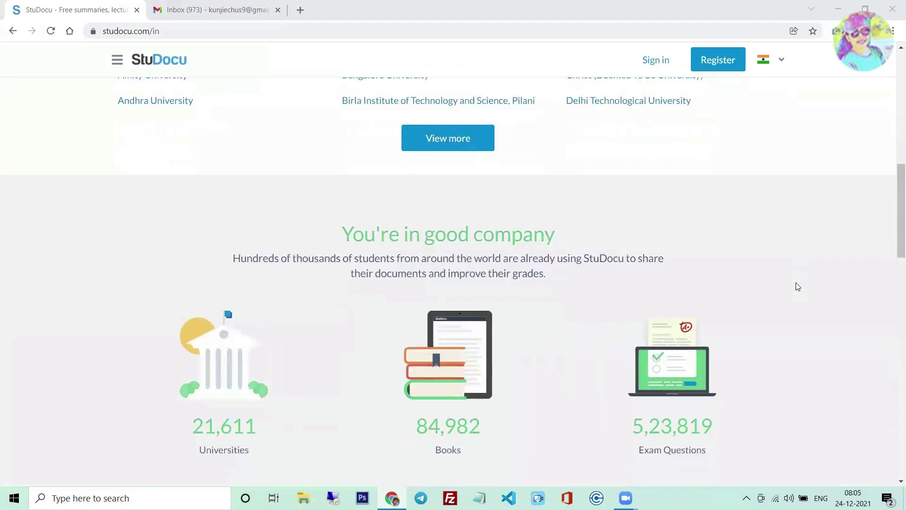
pyautogui.scroll(-2, 798, 286)
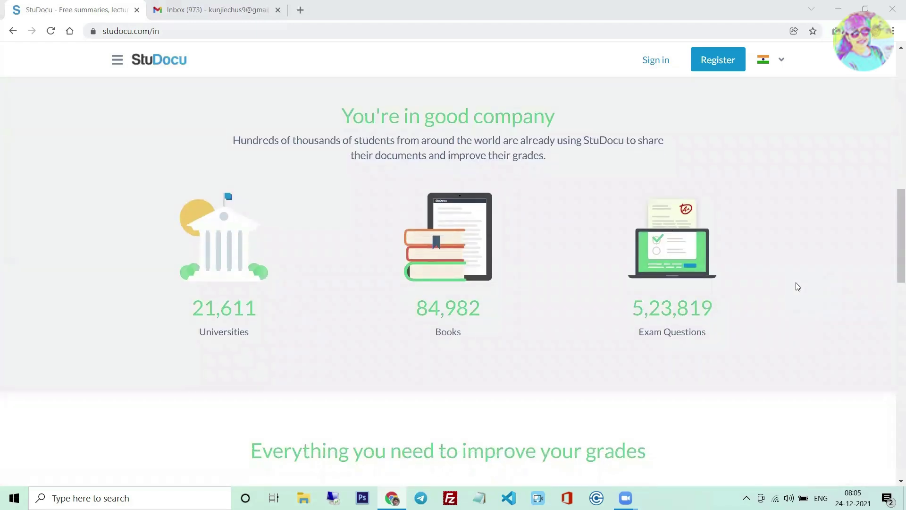
pyautogui.scroll(-7, 797, 286)
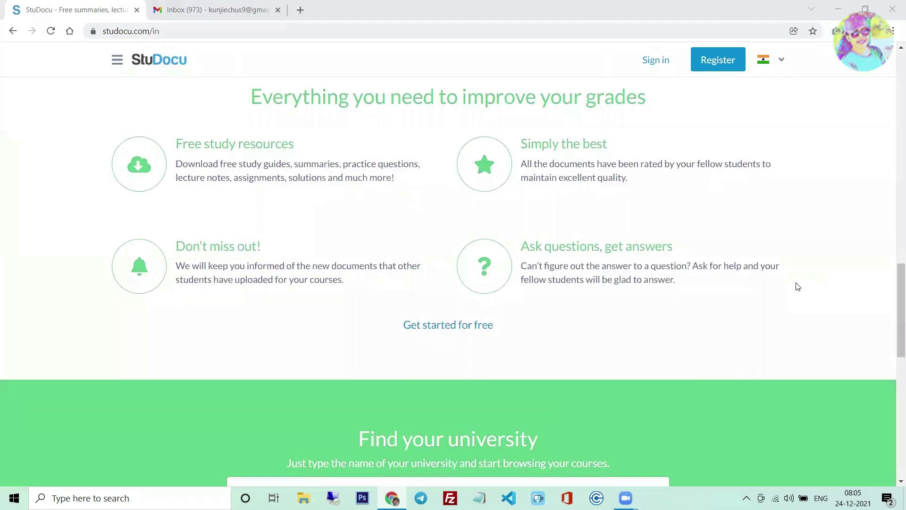
pyautogui.scroll(-5, 798, 286)
pyautogui.scroll(15, 798, 286)
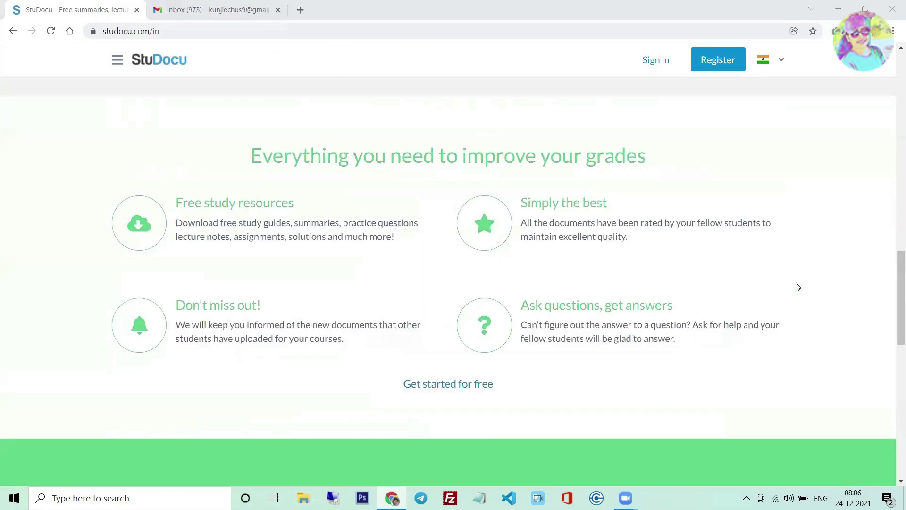
pyautogui.scroll(7, 797, 286)
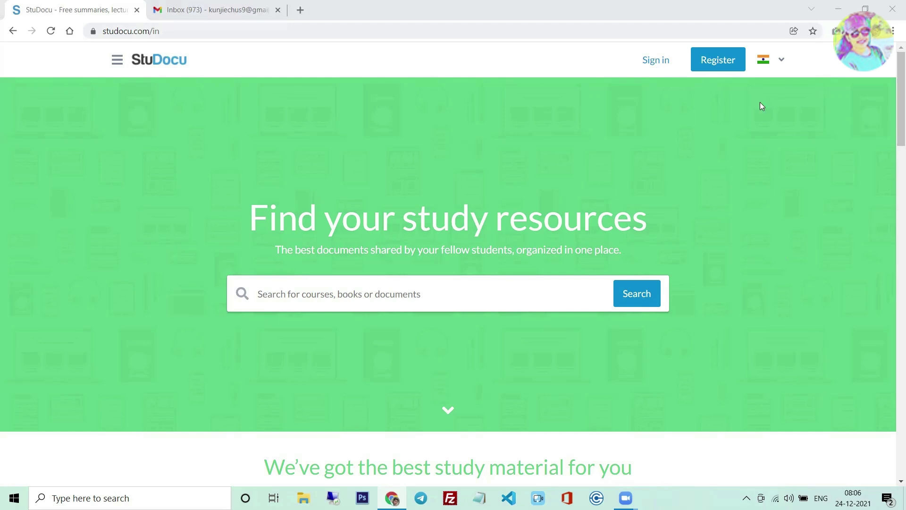
# Step: Register for StuDocu by continuing with an existing Google account
pyautogui.click(730, 67)
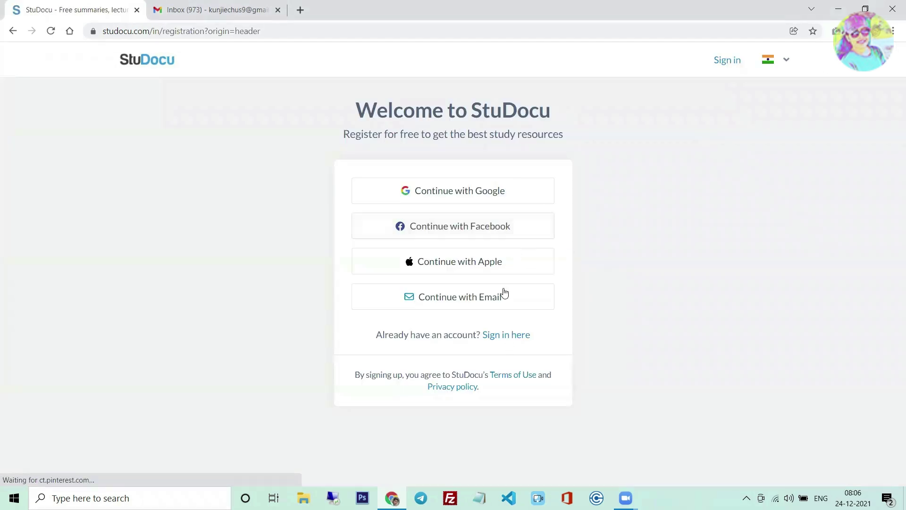
pyautogui.click(486, 198)
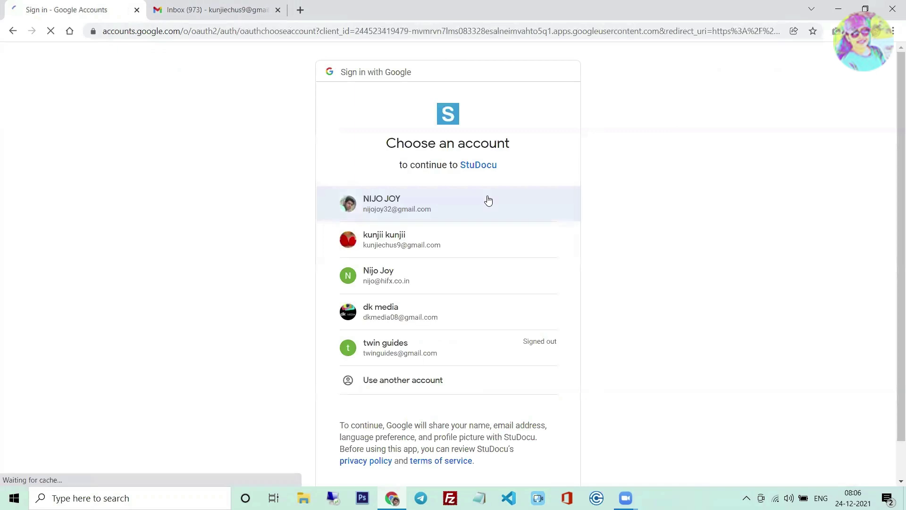
pyautogui.click(485, 198)
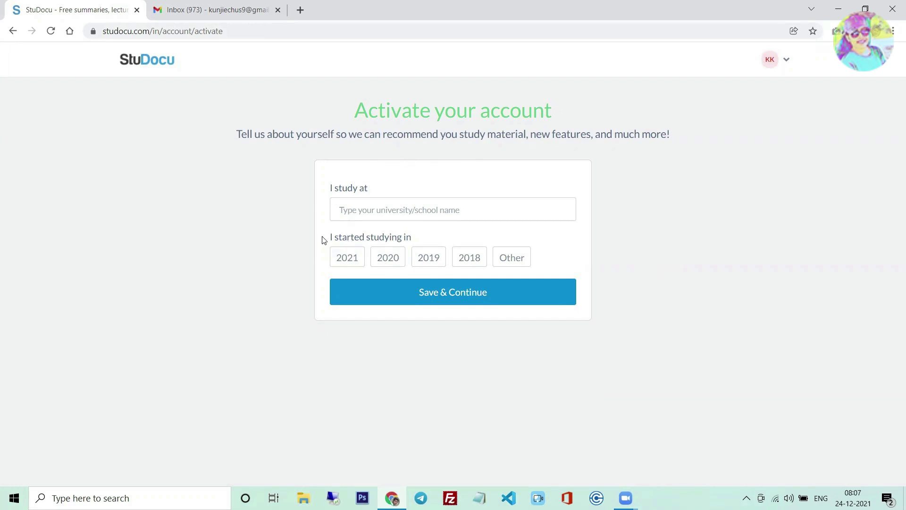
# Step: Enter University of Calicut as the place of study, save the activation details and continue with free StuDocu
pyautogui.click(403, 215)
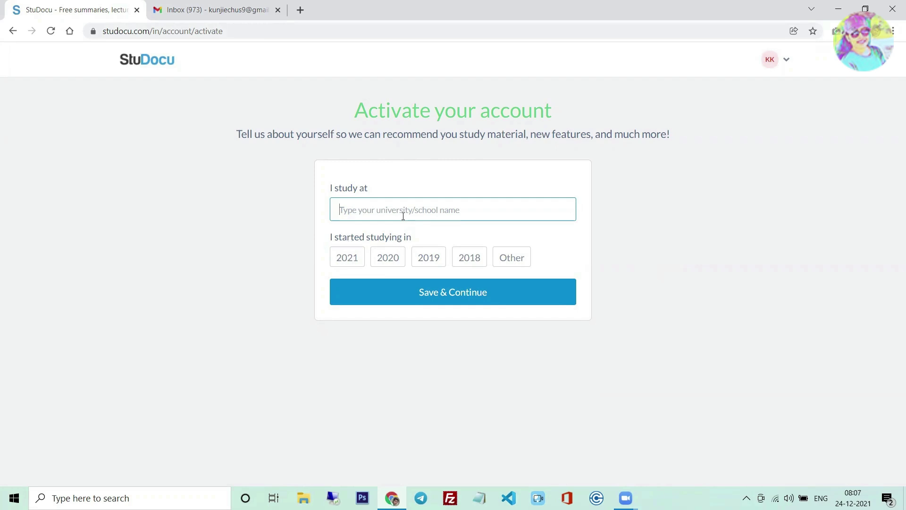
pyautogui.click(402, 236)
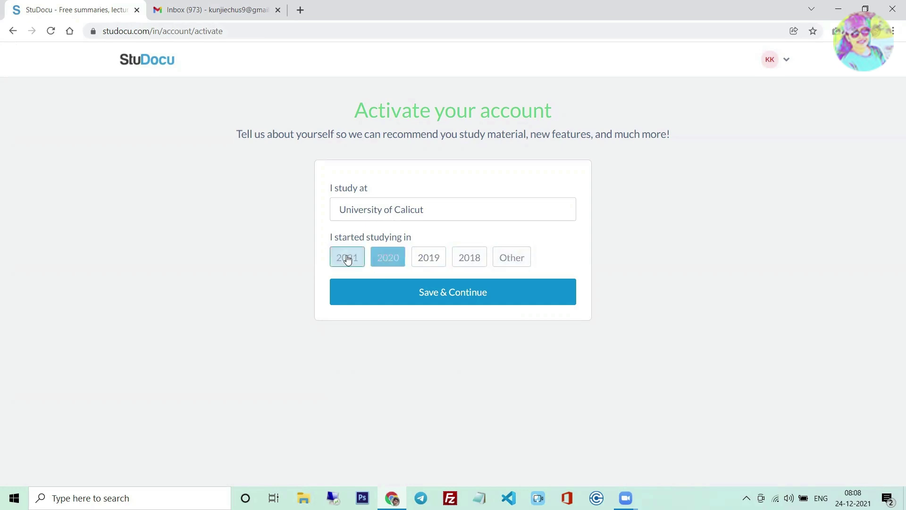
pyautogui.click(473, 263)
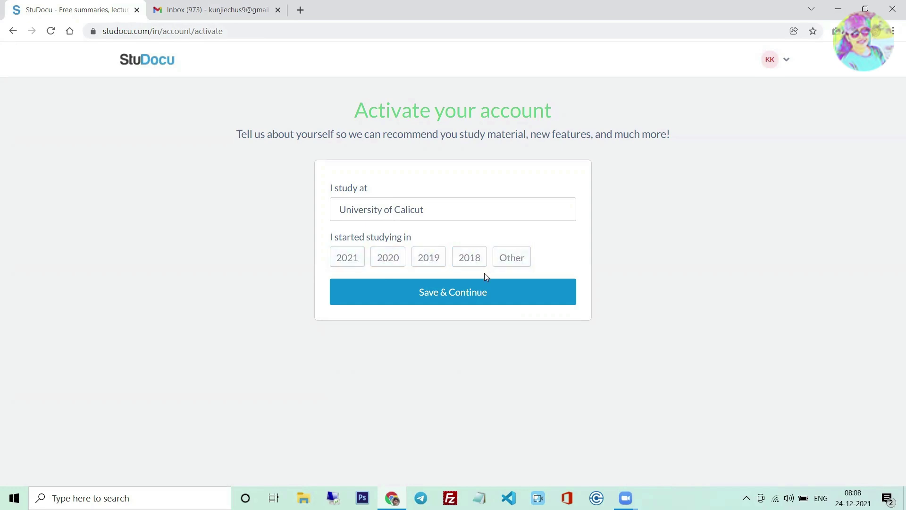
pyautogui.click(453, 301)
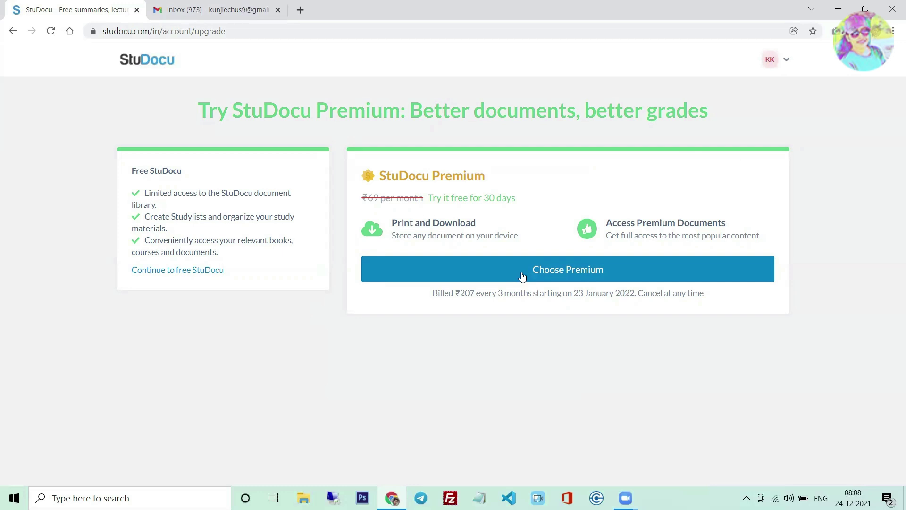
pyautogui.click(157, 272)
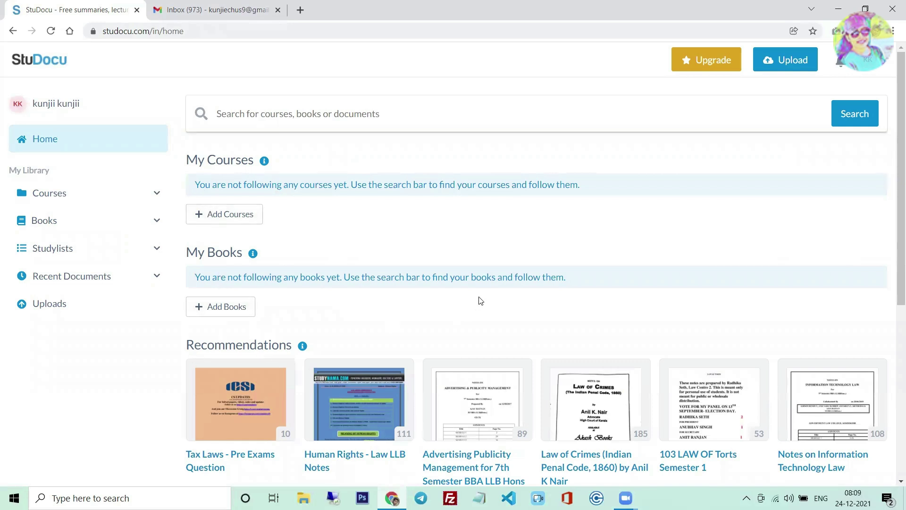
# Step: Open the document upload page and submit the uploaded documents to reach the details stage
pyautogui.click(788, 67)
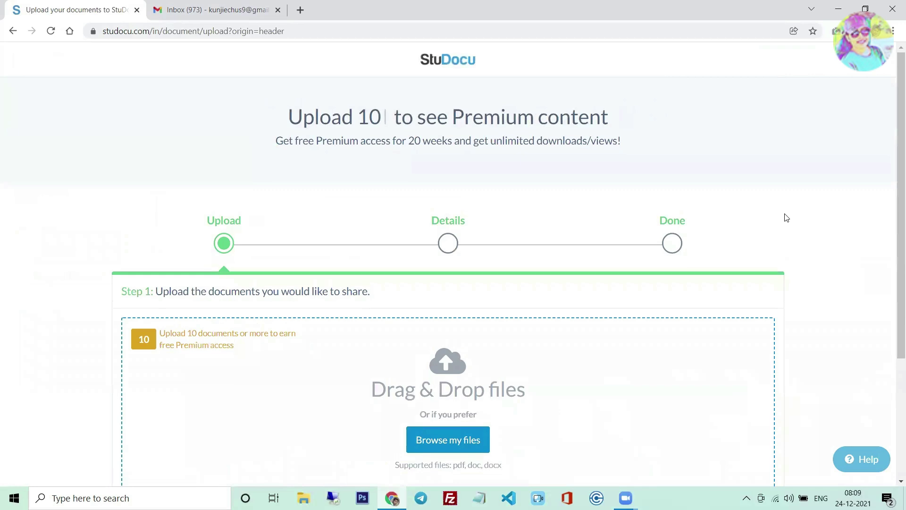
pyautogui.scroll(-3, 786, 216)
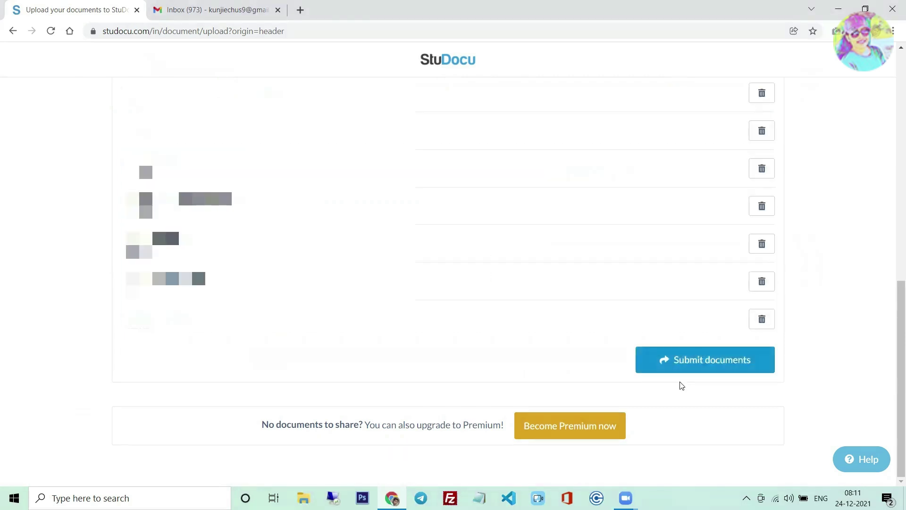
pyautogui.click(693, 364)
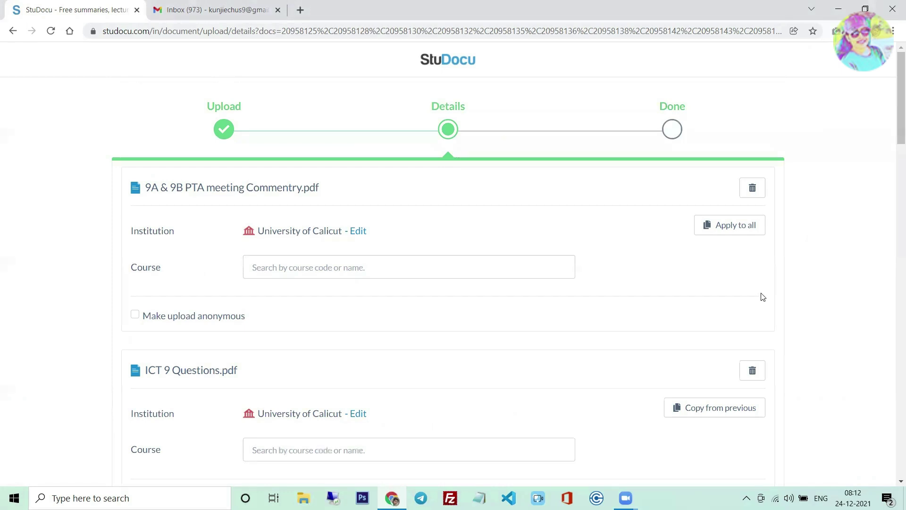
# Step: Search the courses for "computer" and assign Computer Science Engineering (cs_2014) to 9A & 9B PTA meeting Commentry.pdf
pyautogui.click(313, 271)
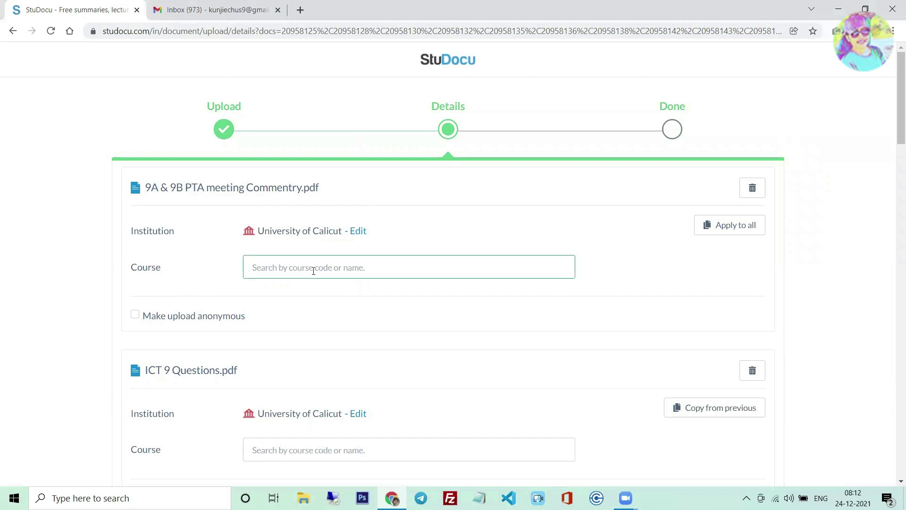
pyautogui.write('comp')
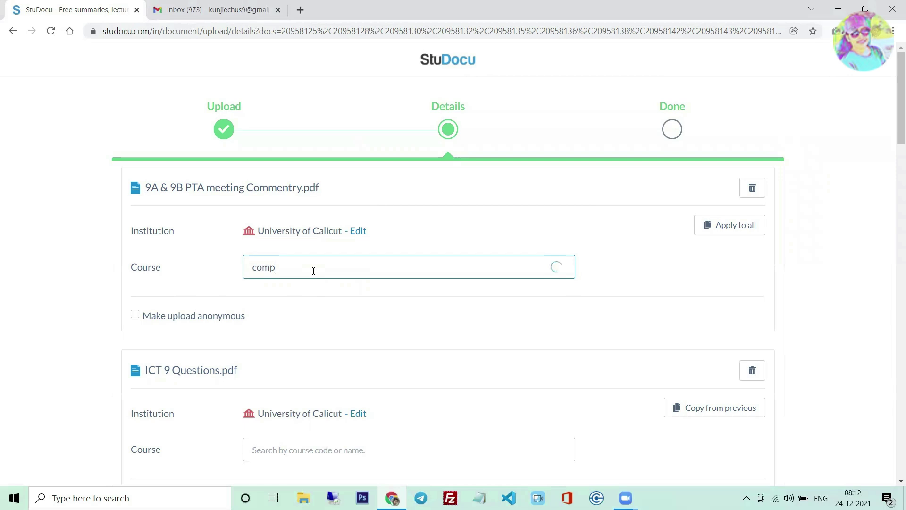
pyautogui.write('uter')
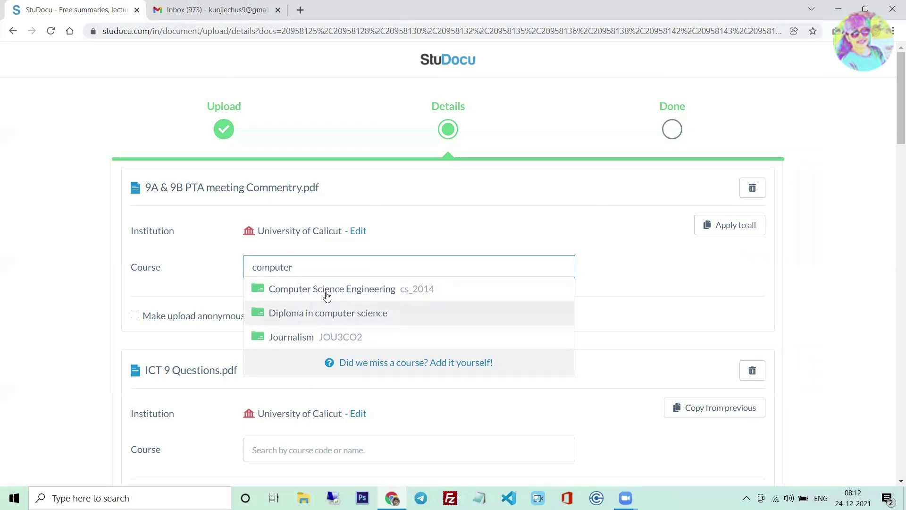
pyautogui.click(327, 292)
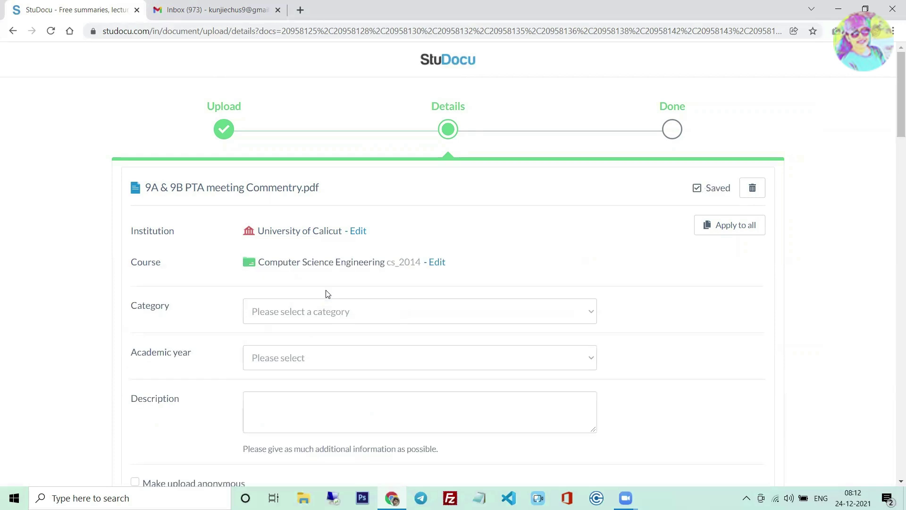
# Step: Review the category options for the first document and the detail fields of the documents below it
pyautogui.click(297, 316)
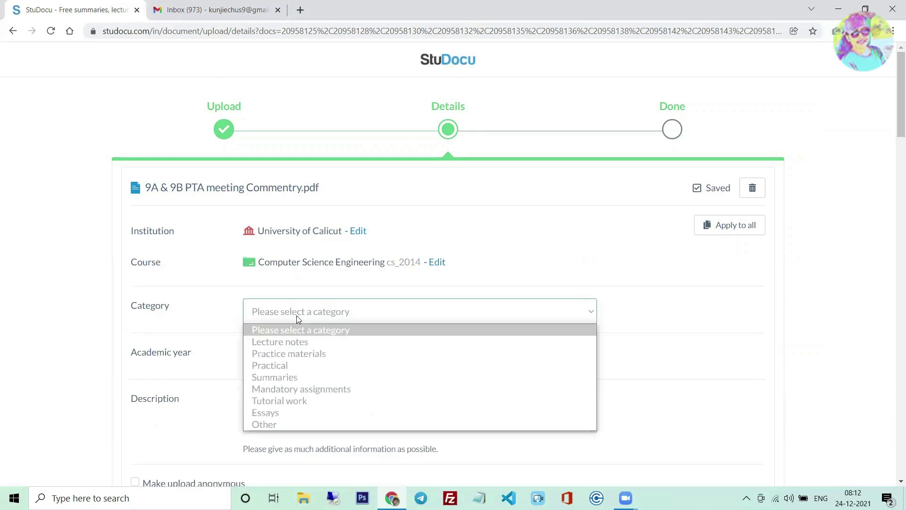
pyautogui.click(274, 289)
pyautogui.scroll(-1, 340, 339)
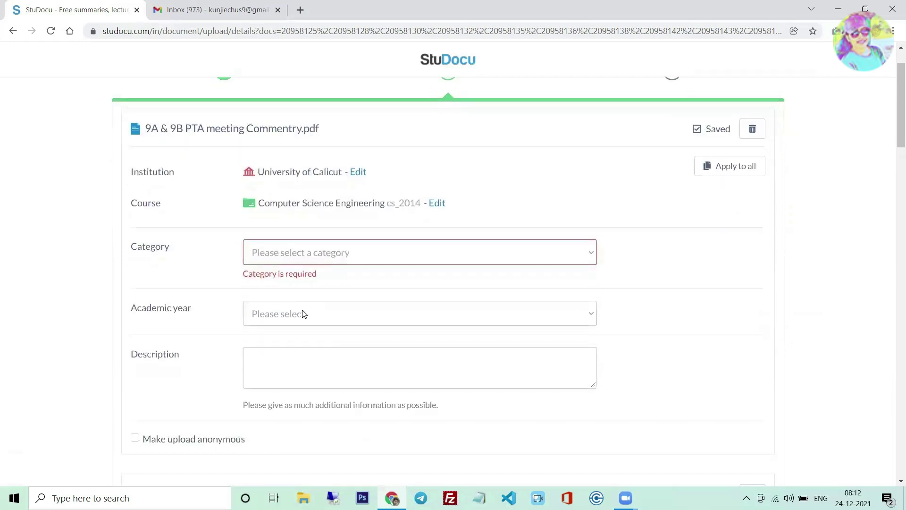
pyautogui.click(182, 248)
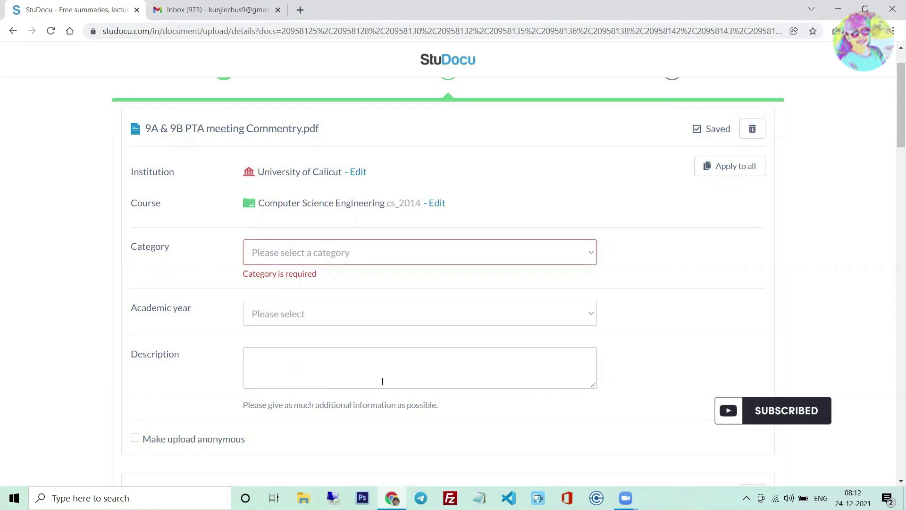
pyautogui.scroll(-3, 383, 381)
pyautogui.scroll(-2, 382, 383)
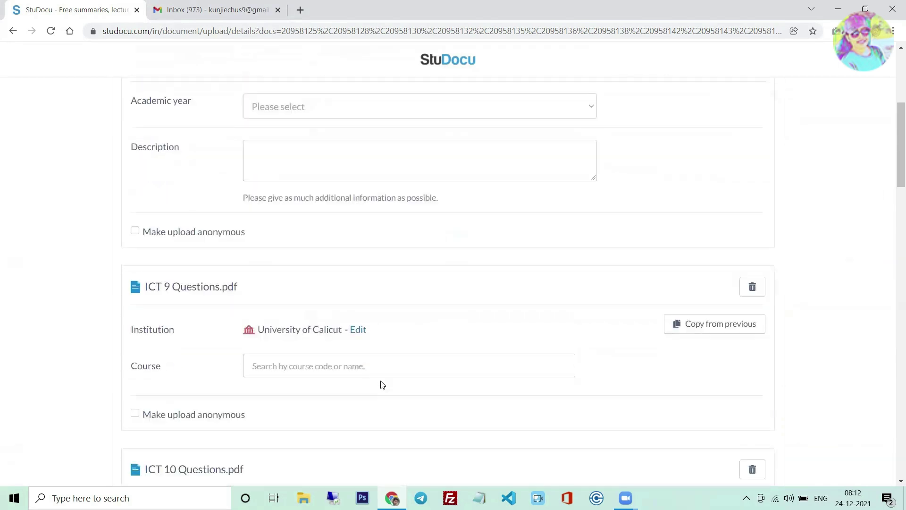
pyautogui.scroll(-1, 382, 385)
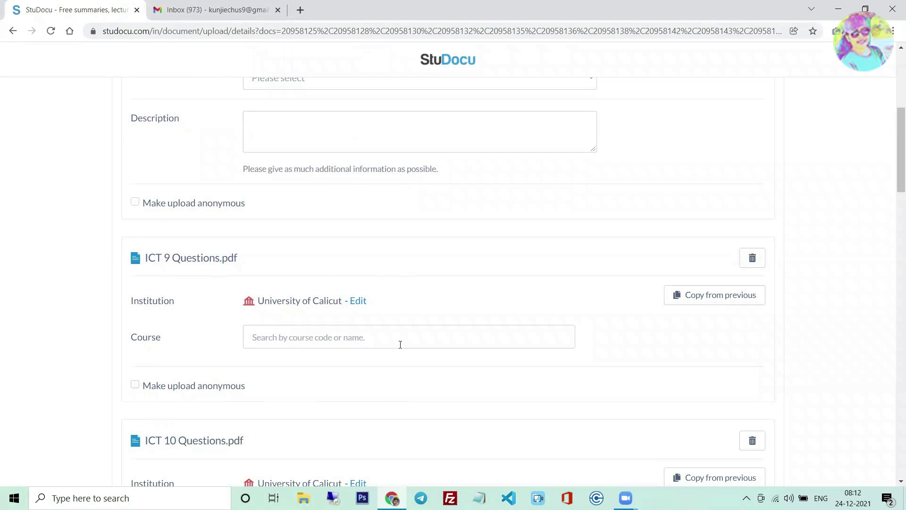
pyautogui.scroll(4, 396, 347)
pyautogui.scroll(3, 398, 348)
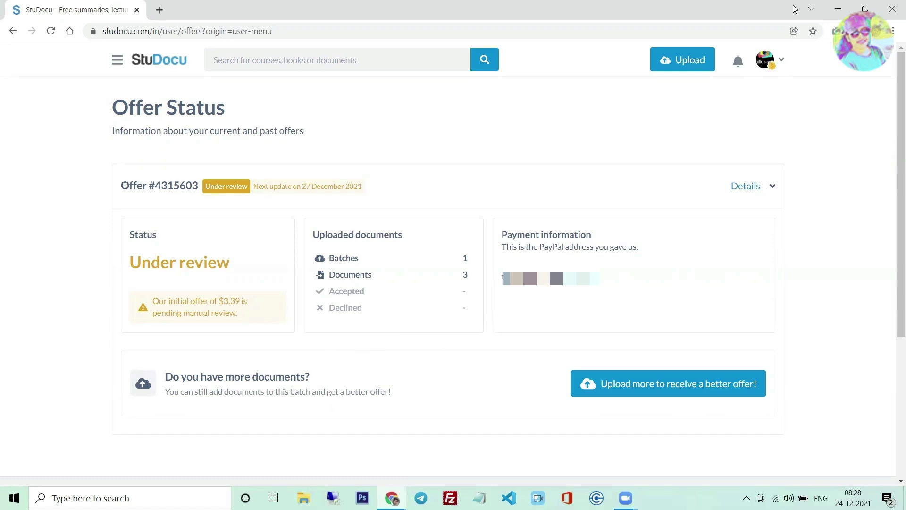
# Step: View the account menu options on the Offer Status page, and switch to the browser window with the contributor profile
pyautogui.click(776, 61)
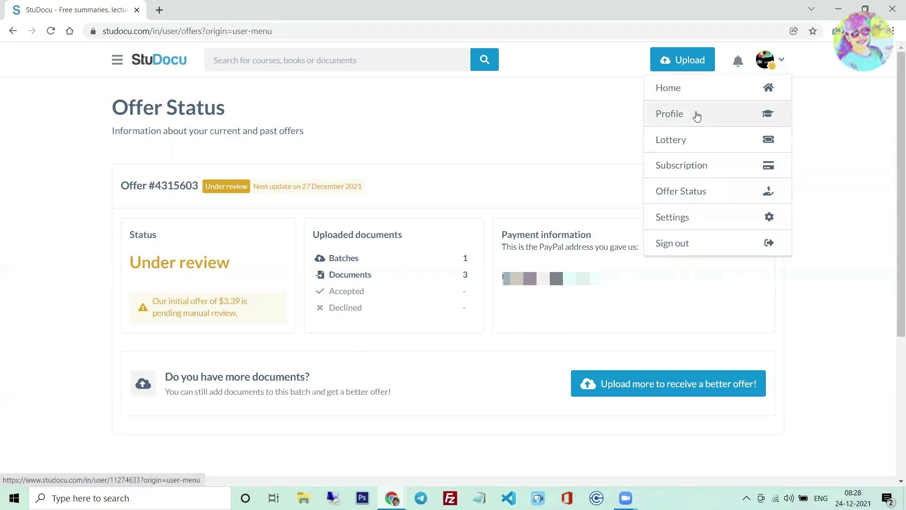
pyautogui.click(451, 154)
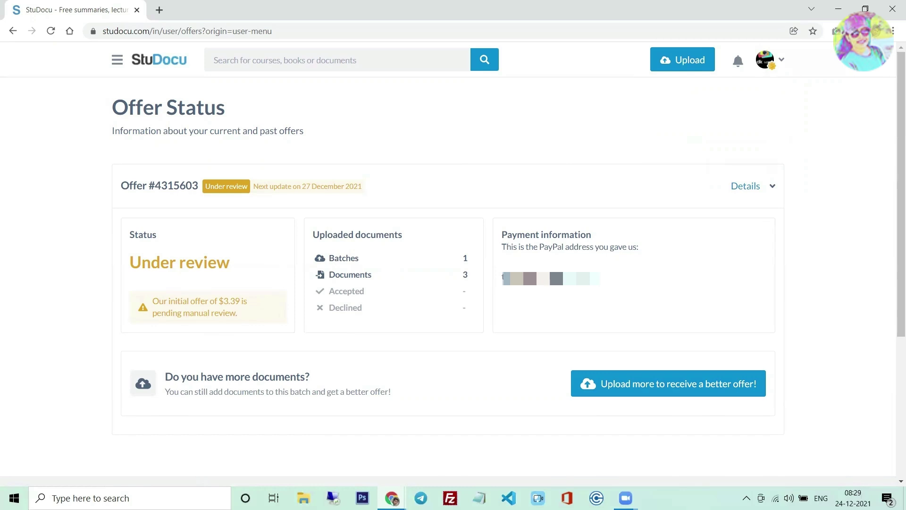
pyautogui.click(392, 498)
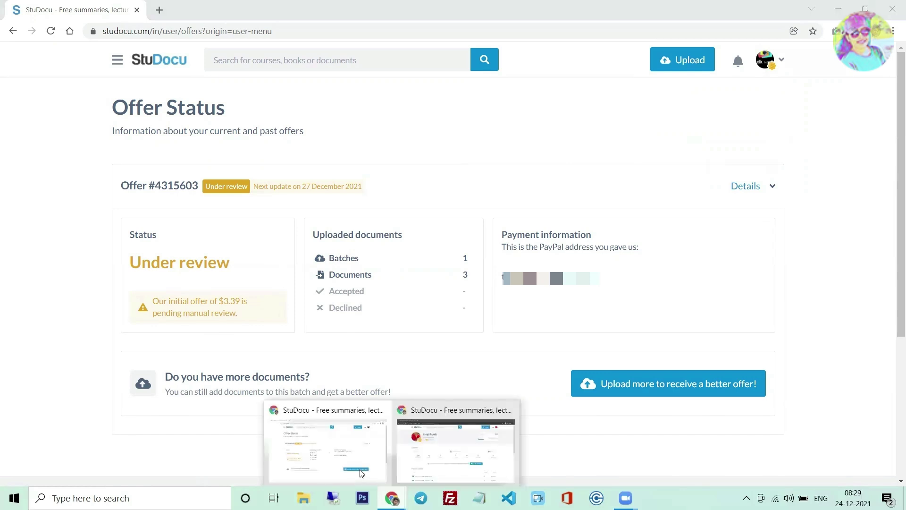
pyautogui.click(425, 469)
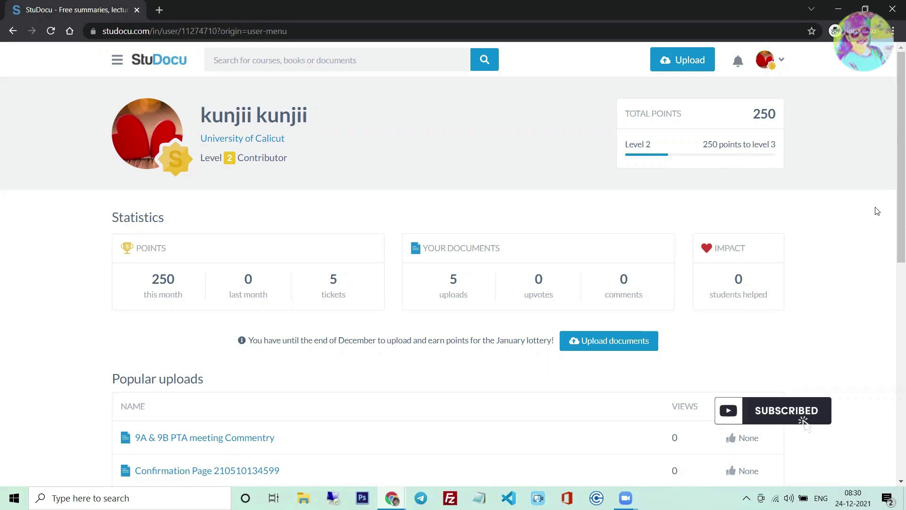
# Step: Go from the contributor profile to the StuDocu home page
pyautogui.click(117, 59)
pyautogui.click(80, 136)
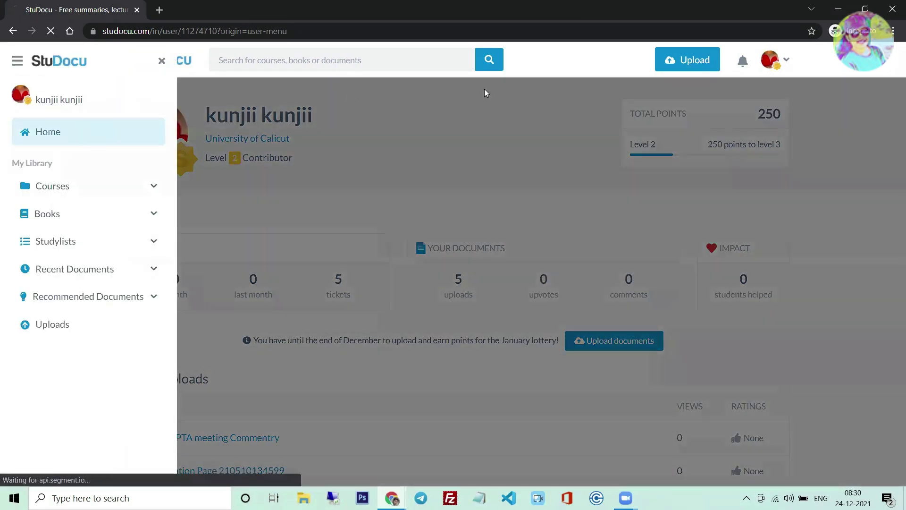